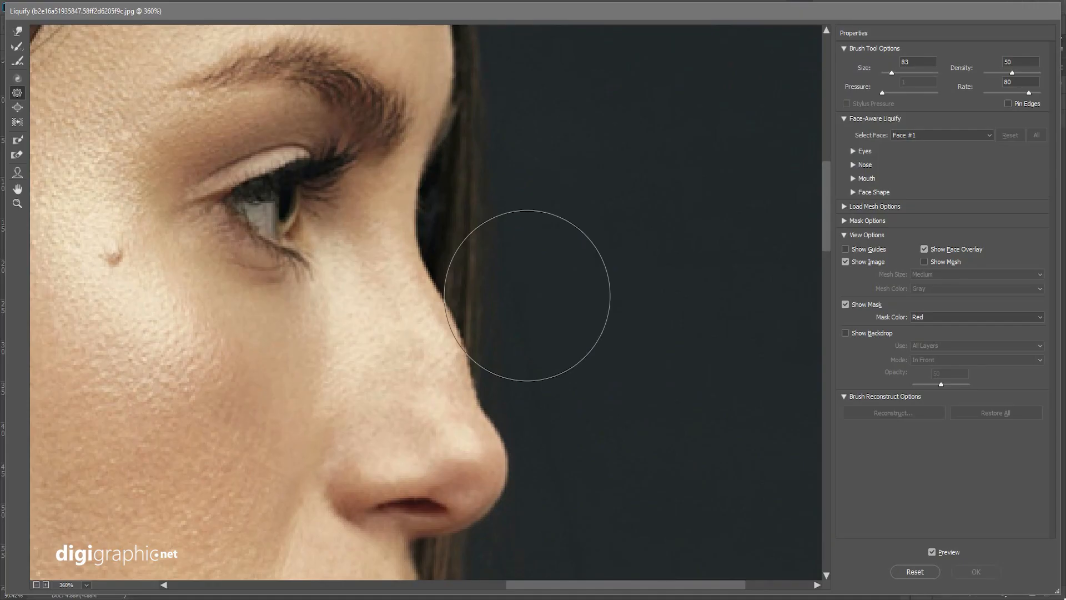
- Select the Forward Warp tool and set its brush size to 132
scroll(571, 311, up, 2)
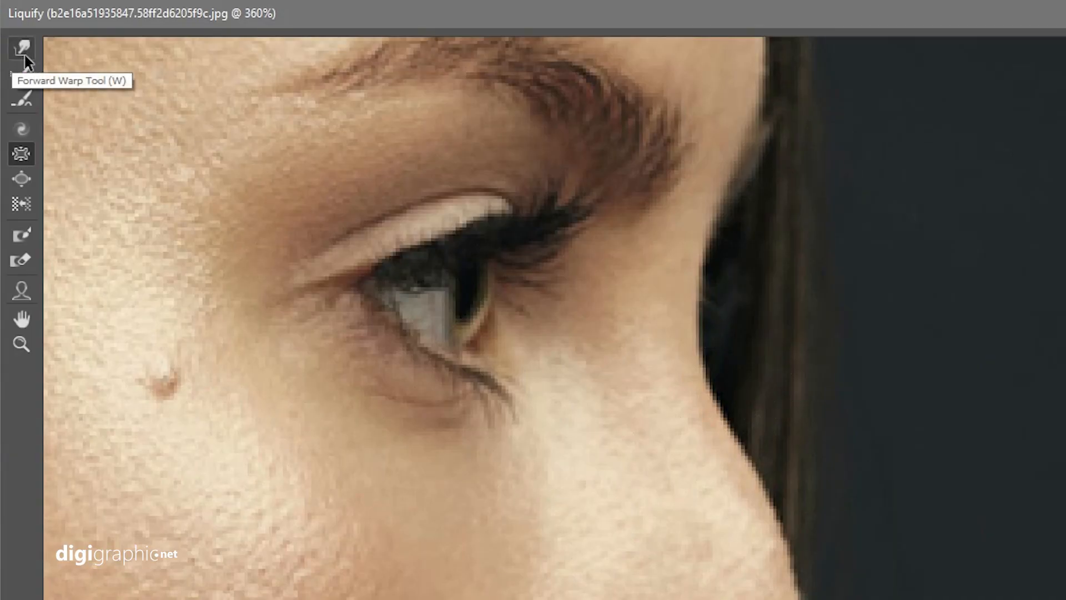
click(25, 55)
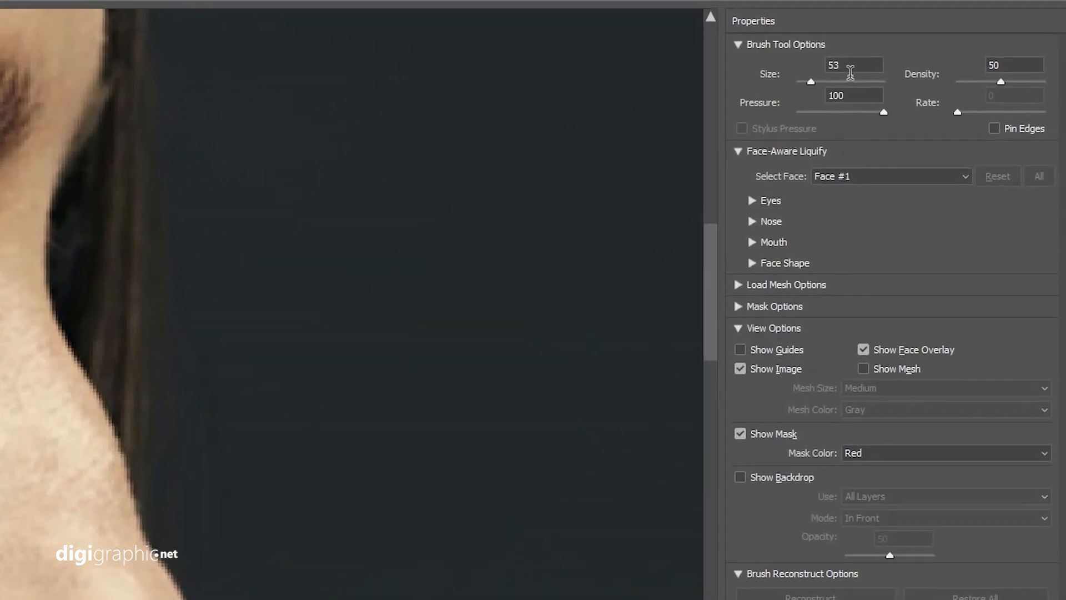
click(882, 68)
drag(775, 85, 778, 84)
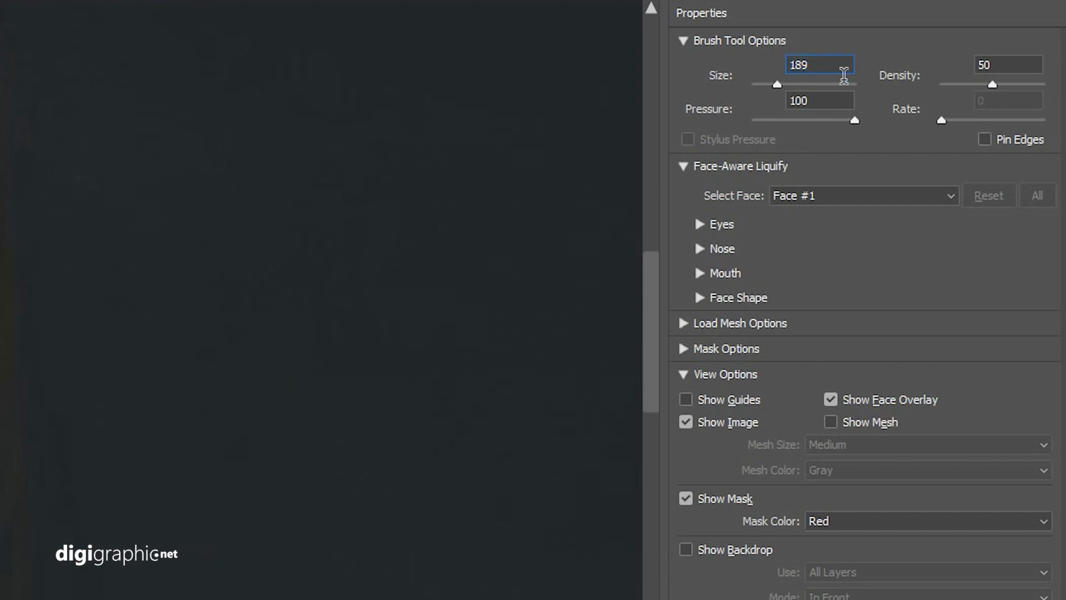
key(Down)
key(Down)
key(Down)
key(Down)
key(Down)
key(Down)
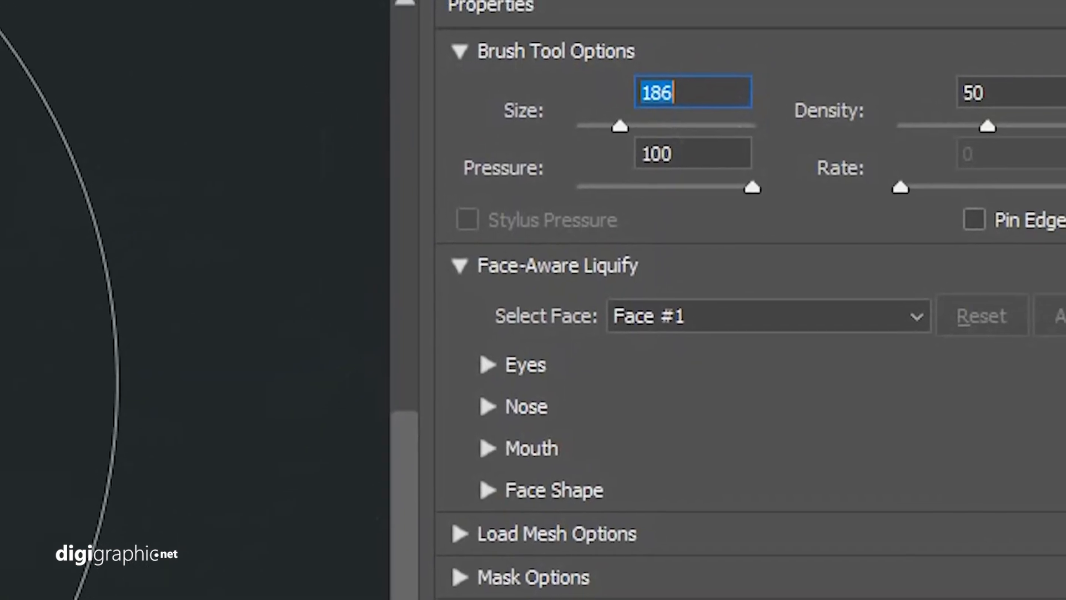
key(Down)
key(Down)
key(Down)
key(Down)
key(Down)
key(Down)
key(Down)
key(Down)
key(Down)
key(Down)
key(Down)
key(Down)
key(Down)
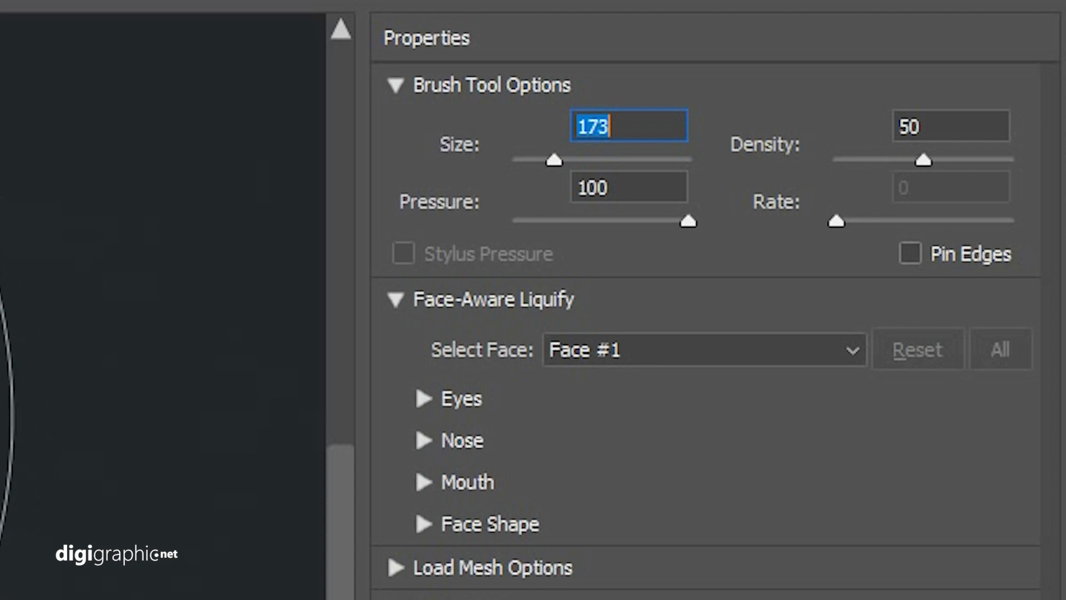
key(Down)
key(Down)
key(Down)
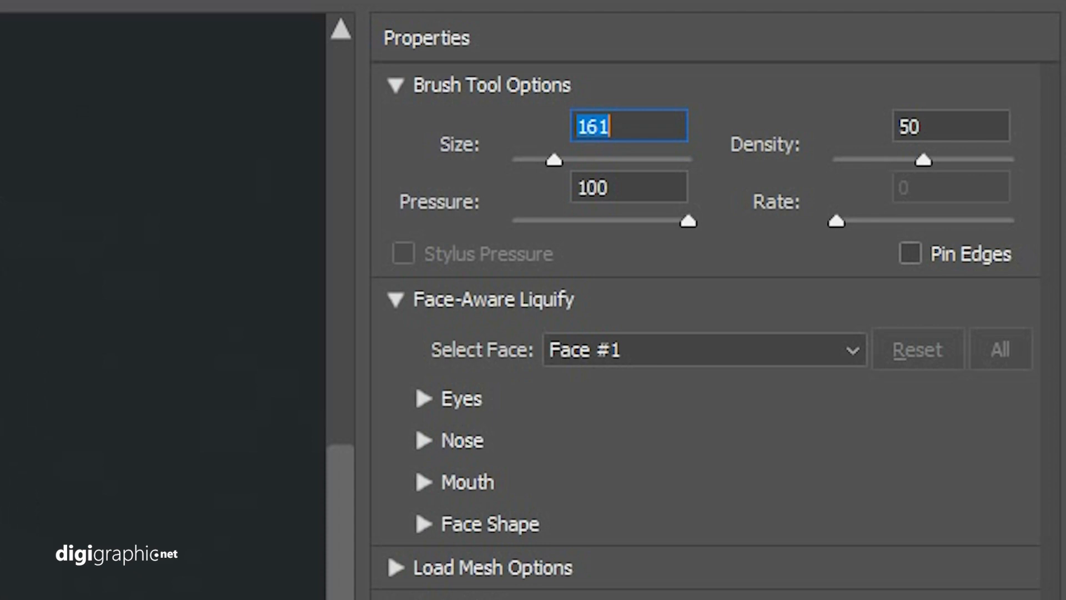
key(Down)
key(Down)
key(Down)
key(Down)
key(Down)
key(Down)
key(Down)
key(Down)
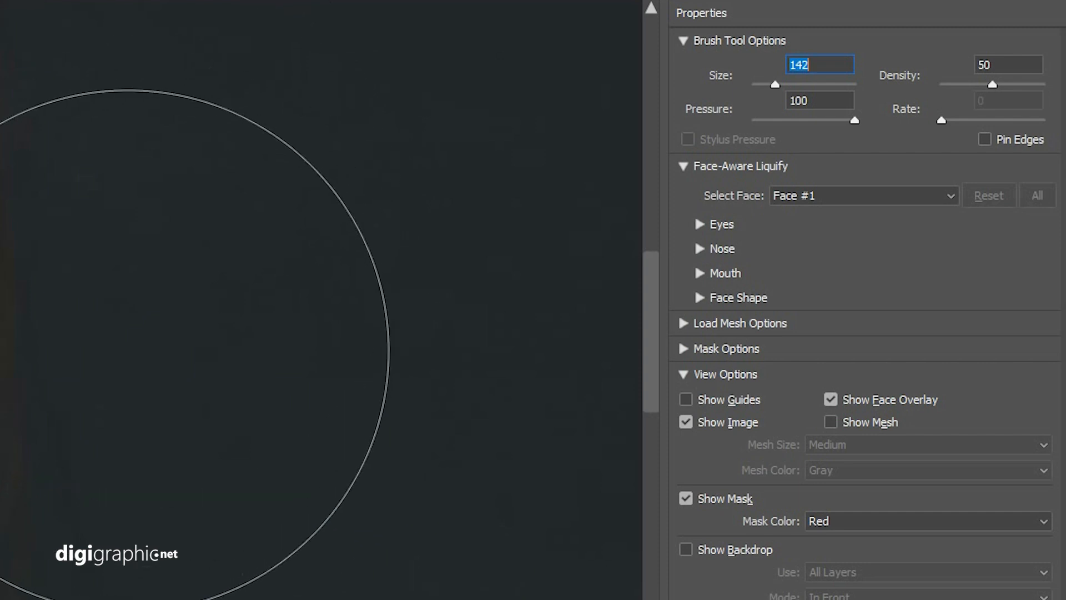
key(Down)
key(Down)
key(Down)
key(Down)
key(Down)
key(Down)
key(Down)
key(Down)
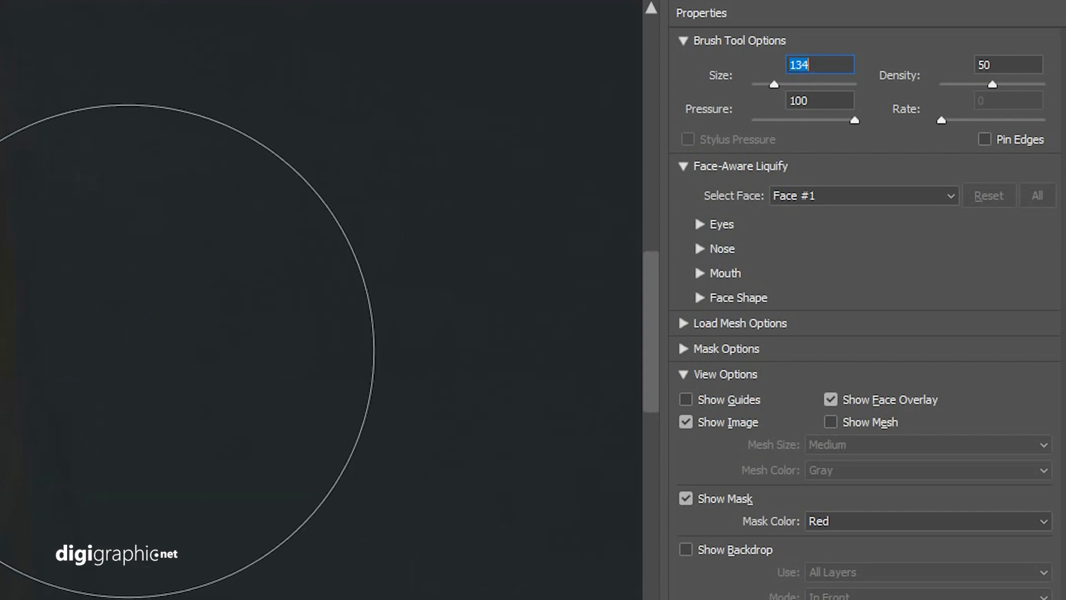
key(Down)
key(Down)
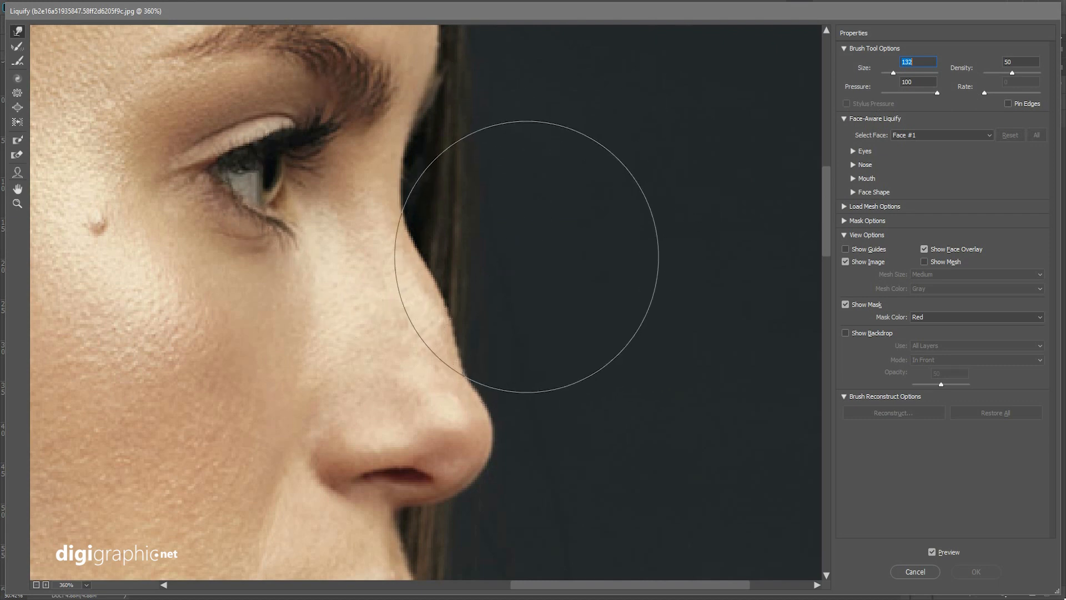
- Push the bump on the nose bridge inward with Forward Warp strokes, reducing the brush size for the finer ones
drag(489, 257, 498, 271)
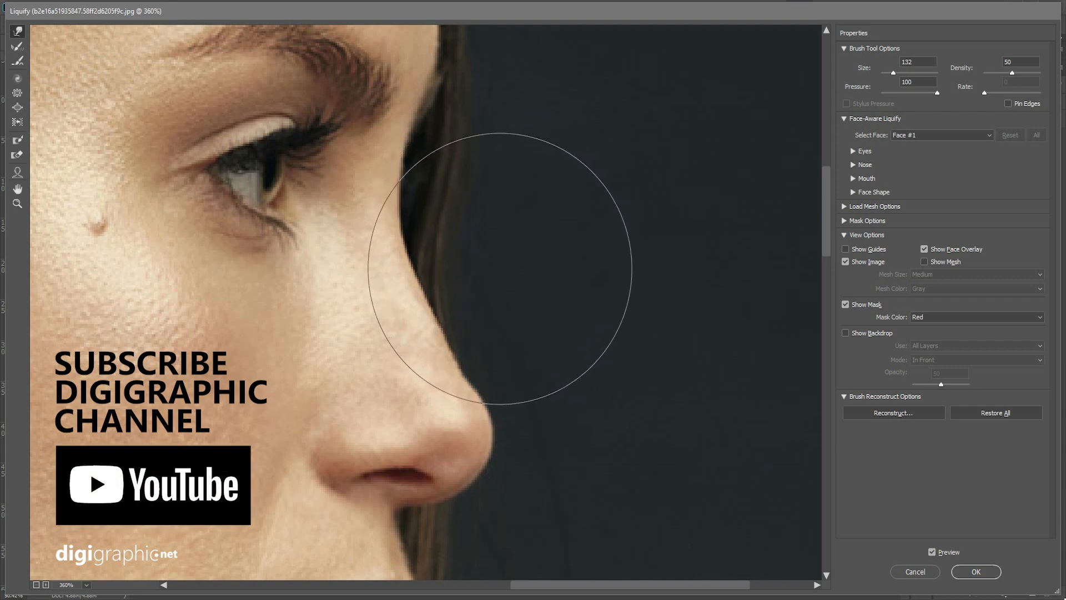
drag(498, 254, 494, 255)
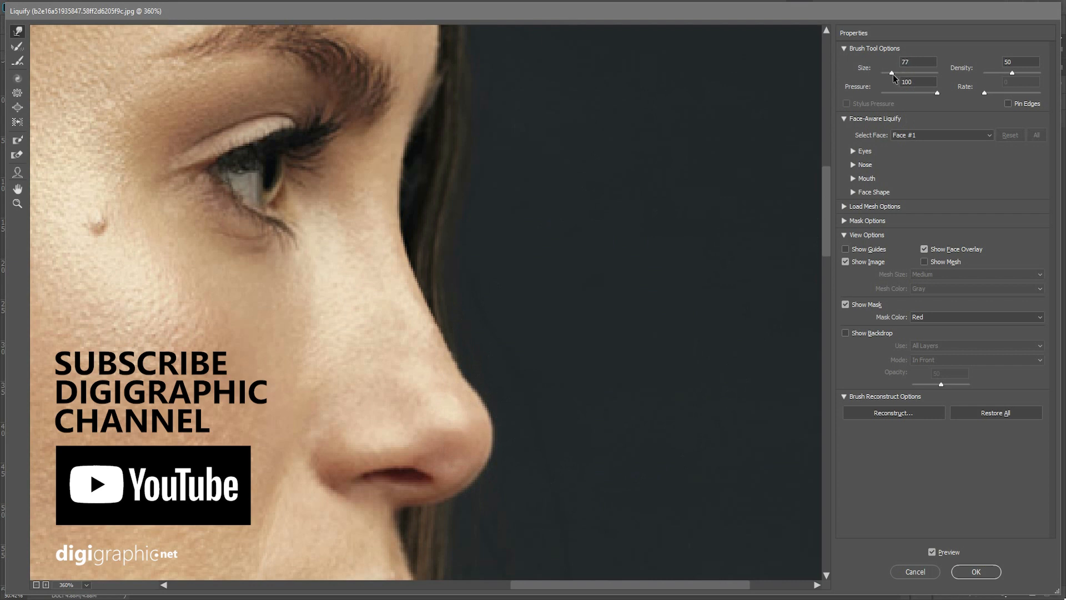
drag(892, 74, 892, 74)
drag(471, 330, 455, 314)
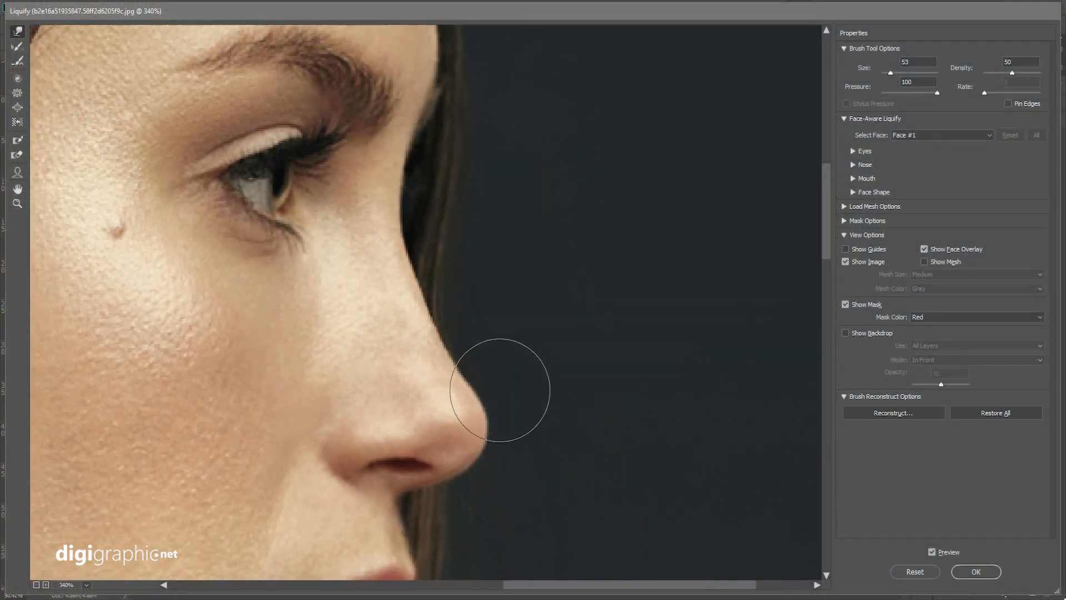
- Set the Forward Warp brush size to 113 and nudge the tip of the nose slightly inward
scroll(500, 390, down, 10)
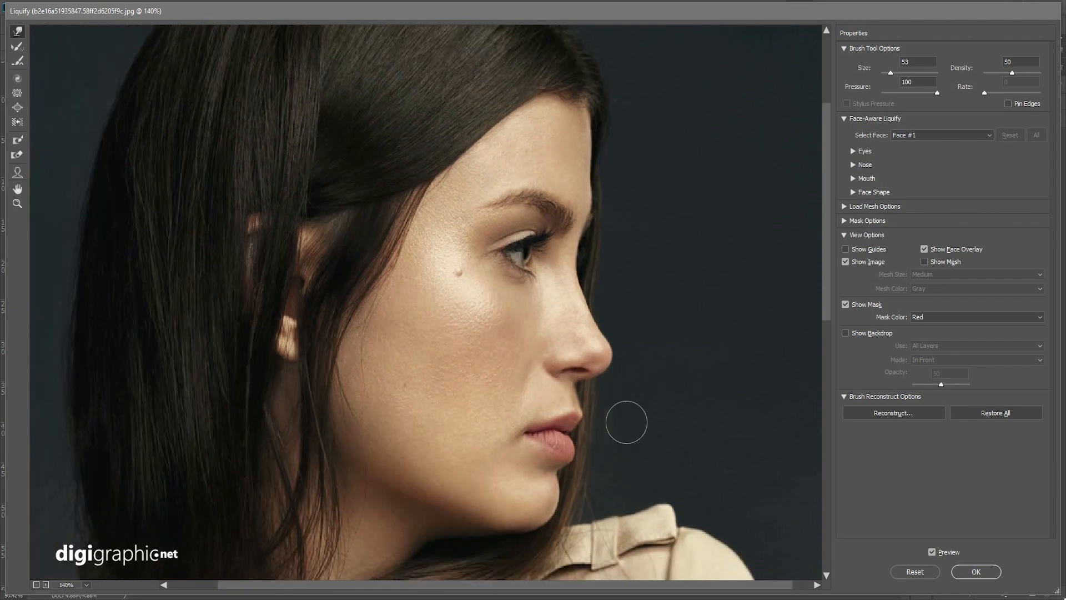
scroll(633, 424, up, 2)
scroll(674, 399, up, 2)
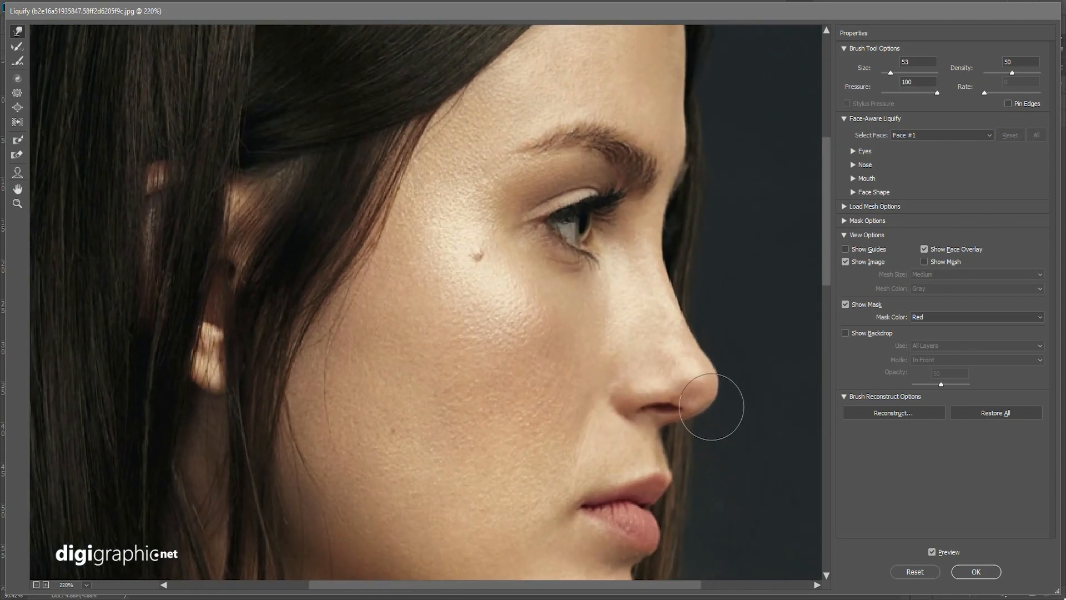
drag(735, 417, 607, 436)
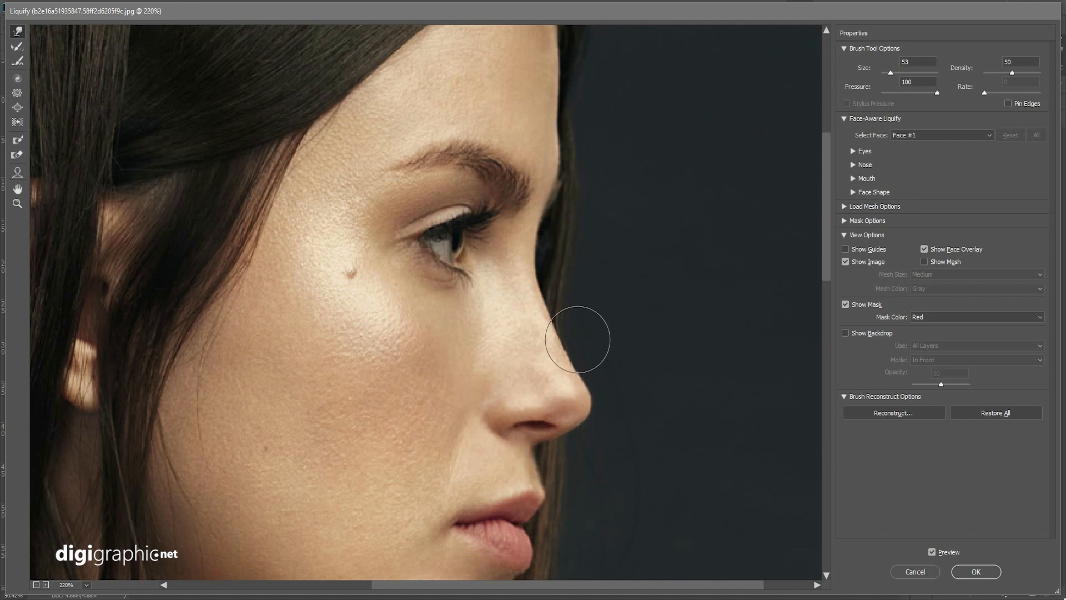
scroll(582, 340, down, 1)
key(bracketright)
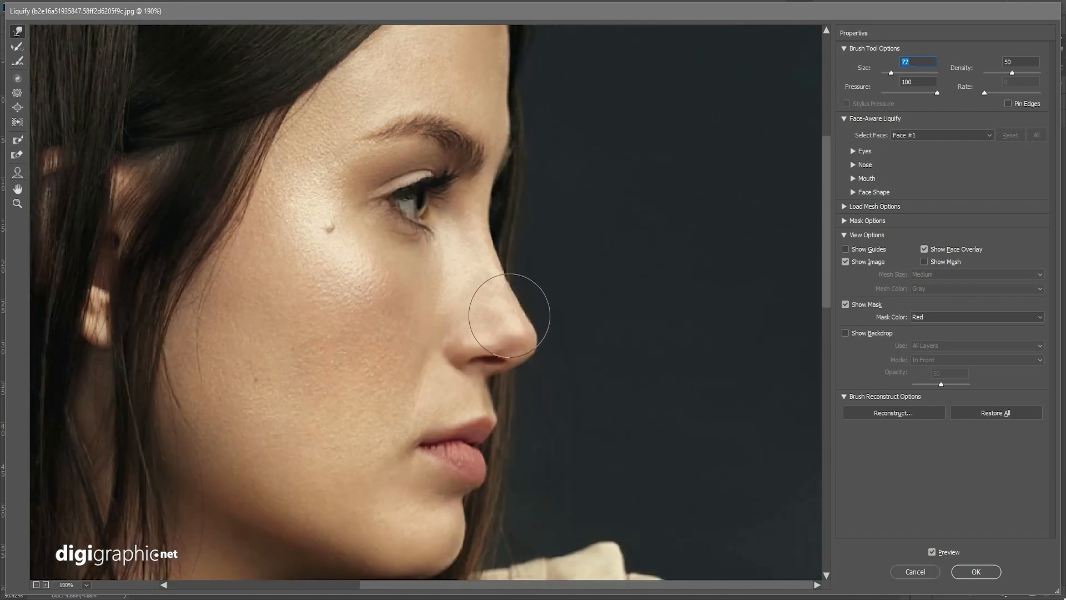
key(bracketright)
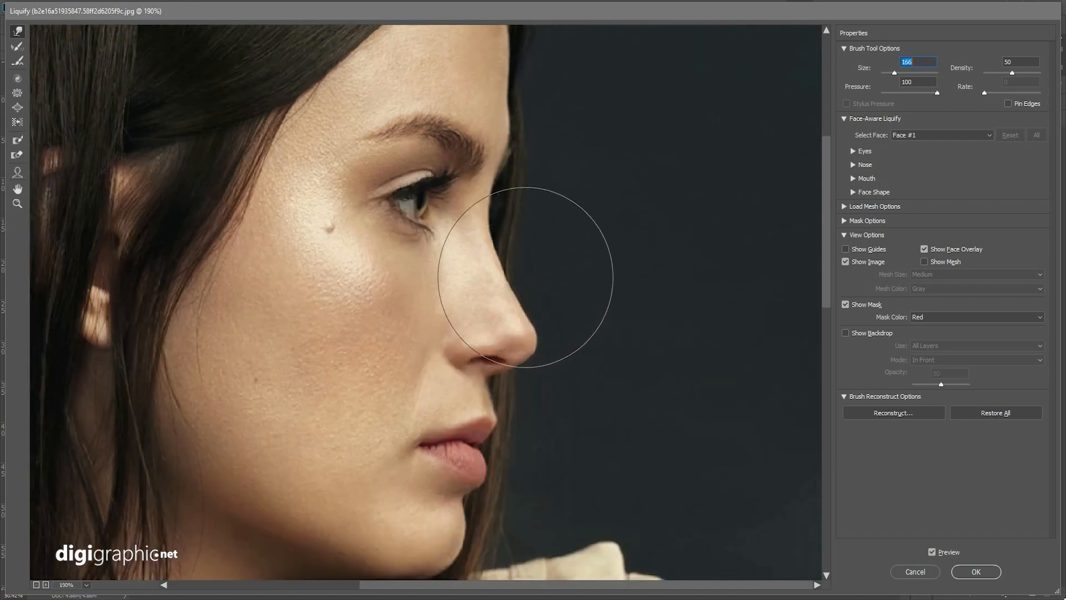
key(bracketleft)
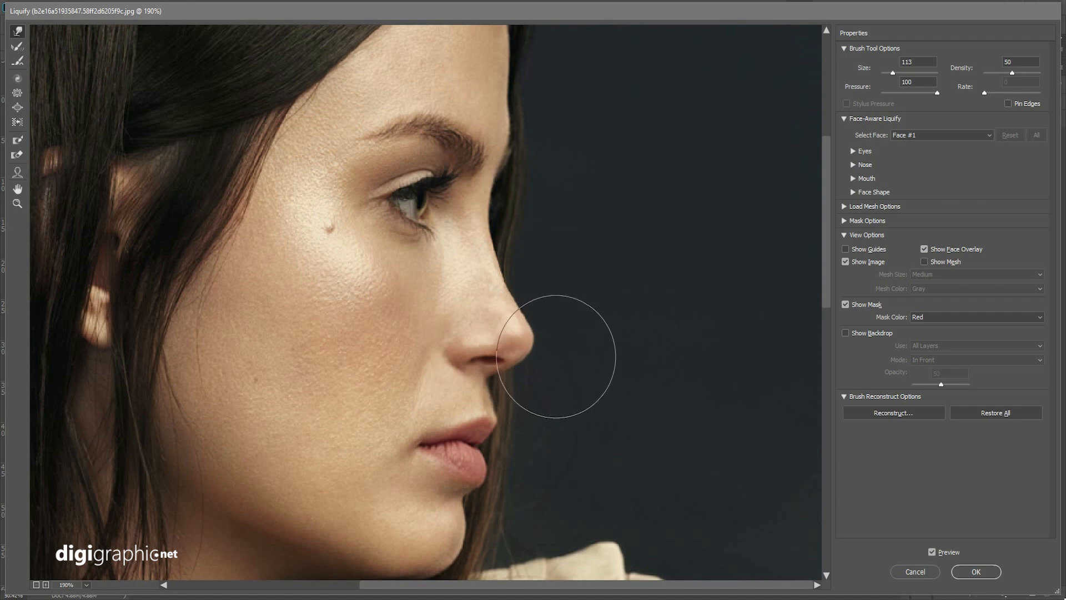
- Refine the nose profile with a smaller Forward Warp brush and apply the Liquify filter
key(ctrl+plus)
key(ctrl+plus)
key(ctrl+plus)
key(ctrl+plus)
key(ctrl+plus)
key(ctrl+plus)
key(ctrl+plus)
key(ctrl+plus)
key(ctrl+plus)
key(ctrl+plus)
key(ctrl+plus)
key(ctrl+plus)
key(ctrl+plus)
key(ctrl+plus)
key(ctrl+plus)
key(ctrl+plus)
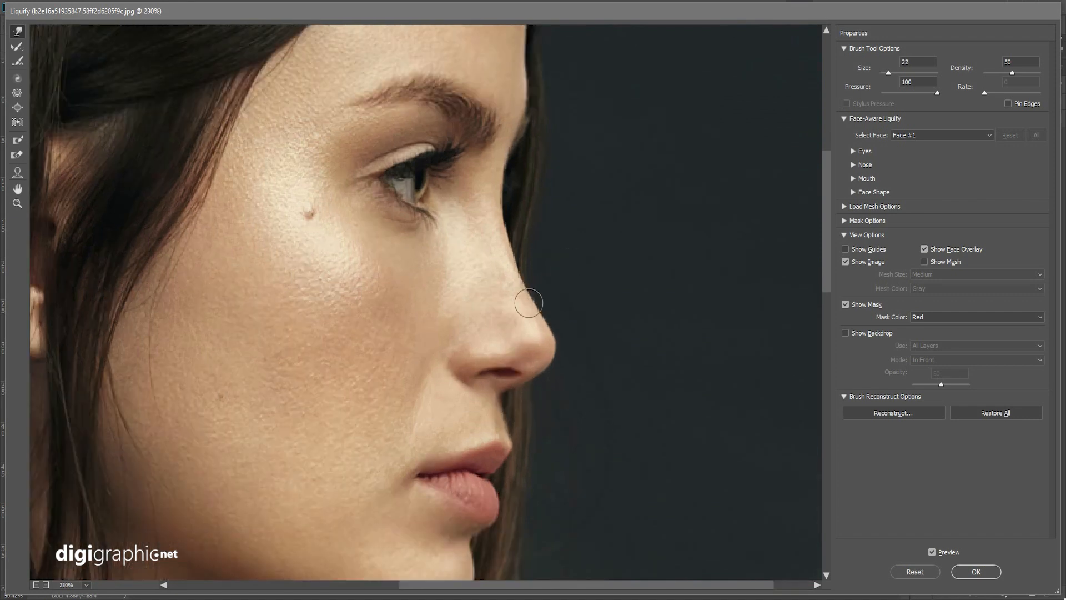
drag(634, 304, 622, 309)
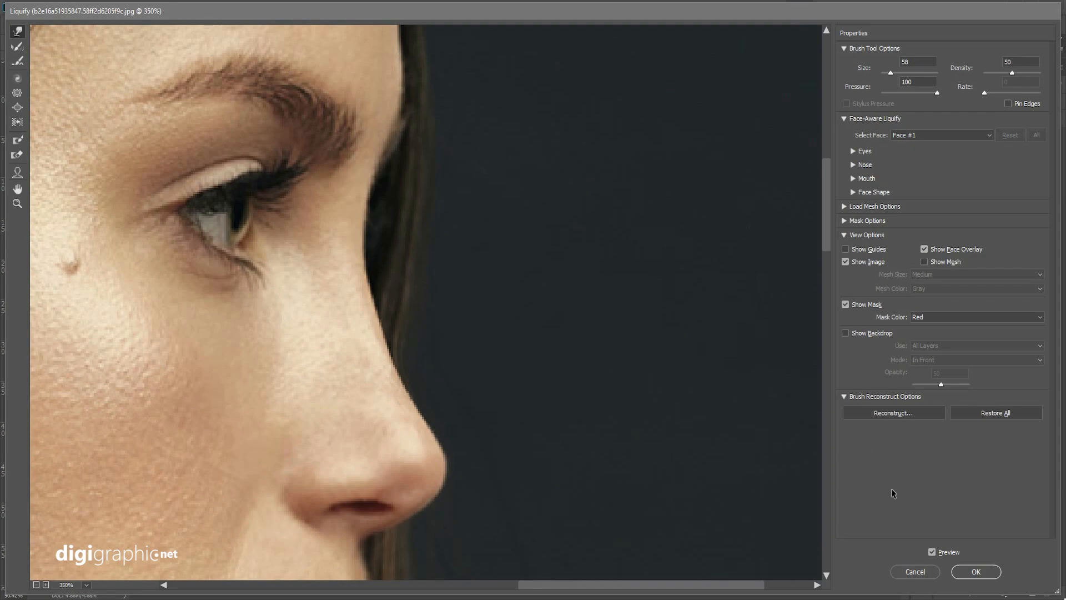
click(975, 570)
- Compare the nose before and after the Liquify edit by repeatedly undoing and redoing it, ending with the edit restored
scroll(599, 219, up, 5)
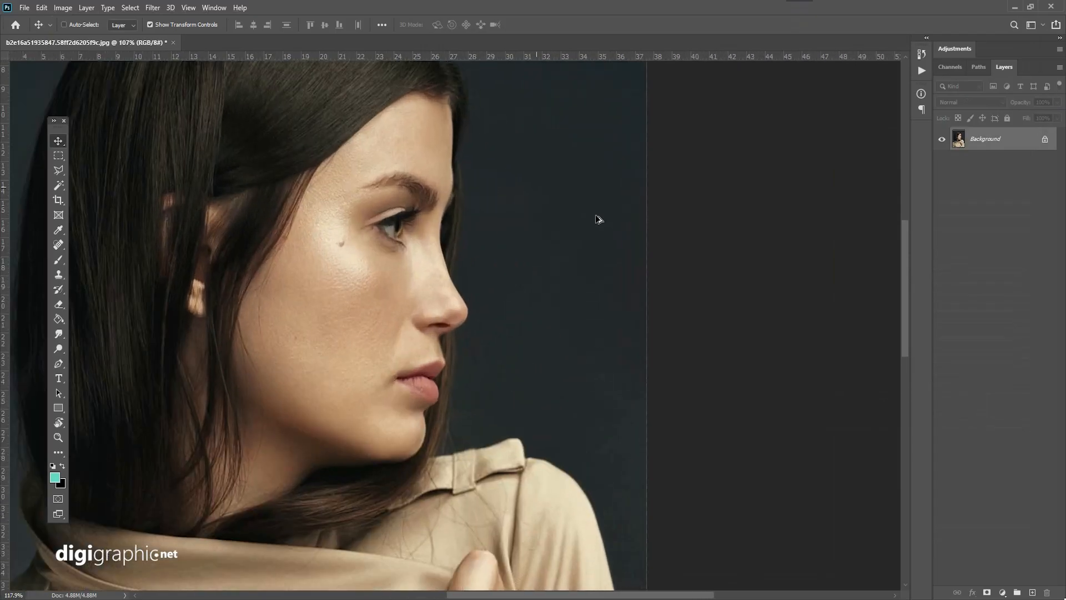
scroll(519, 250, up, 3)
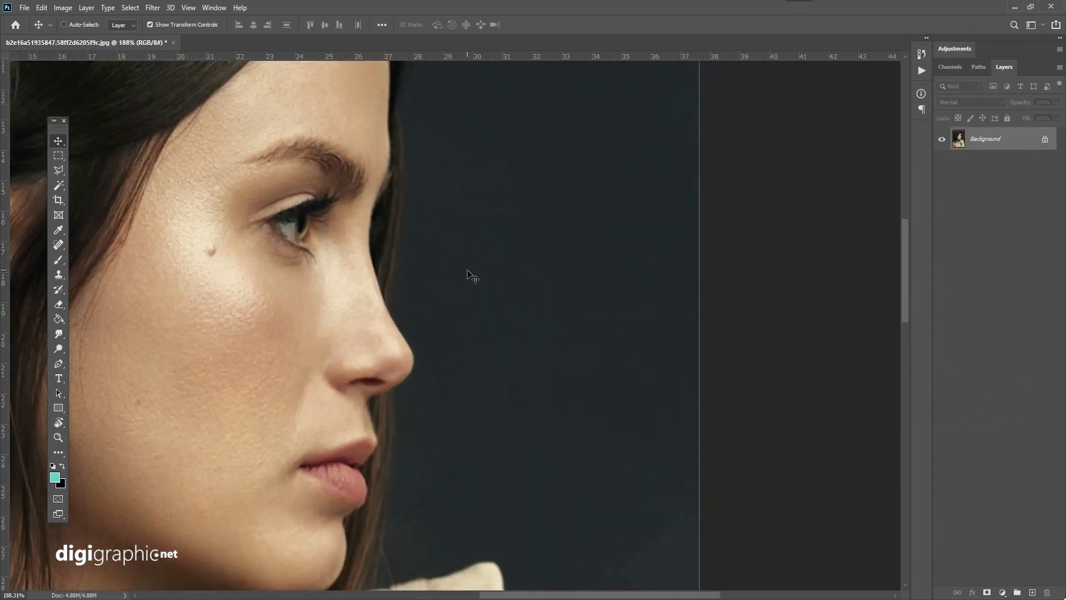
drag(468, 274, 504, 258)
key(ctrl+z)
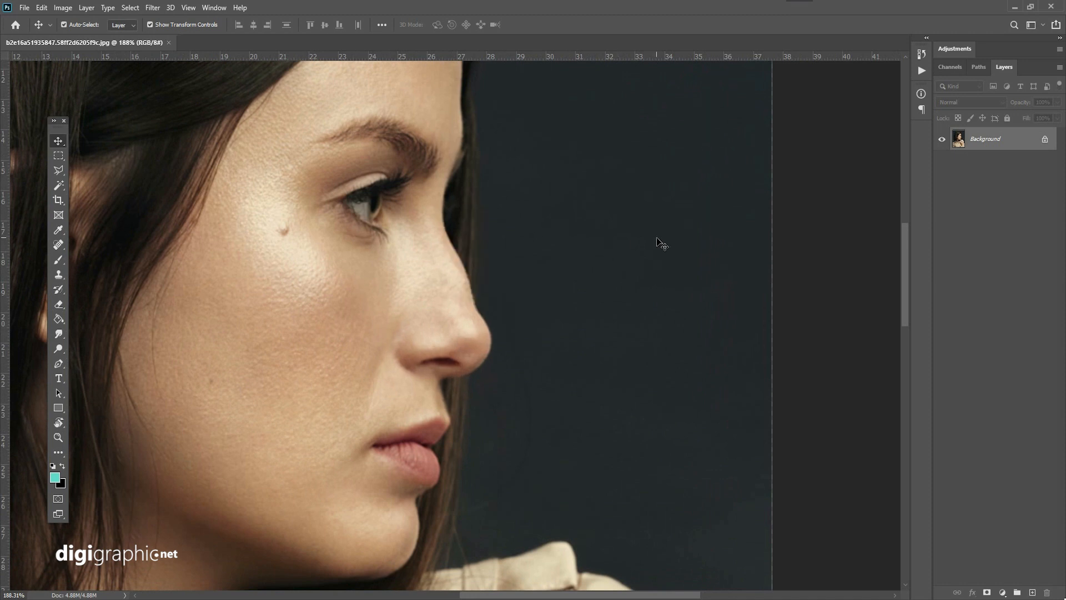
key(ctrl+shift+z)
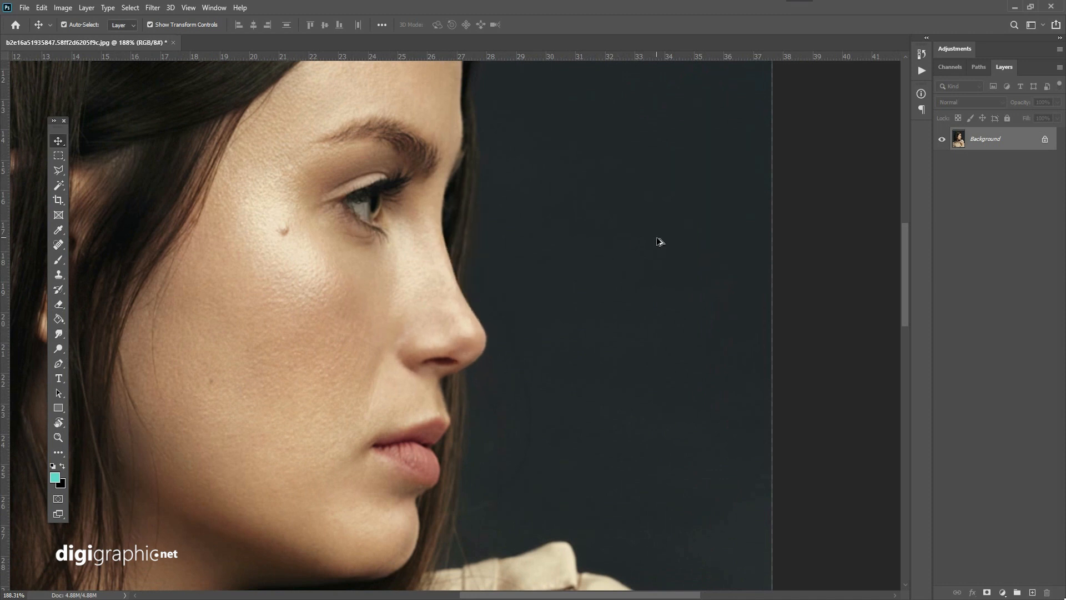
key(ctrl+z)
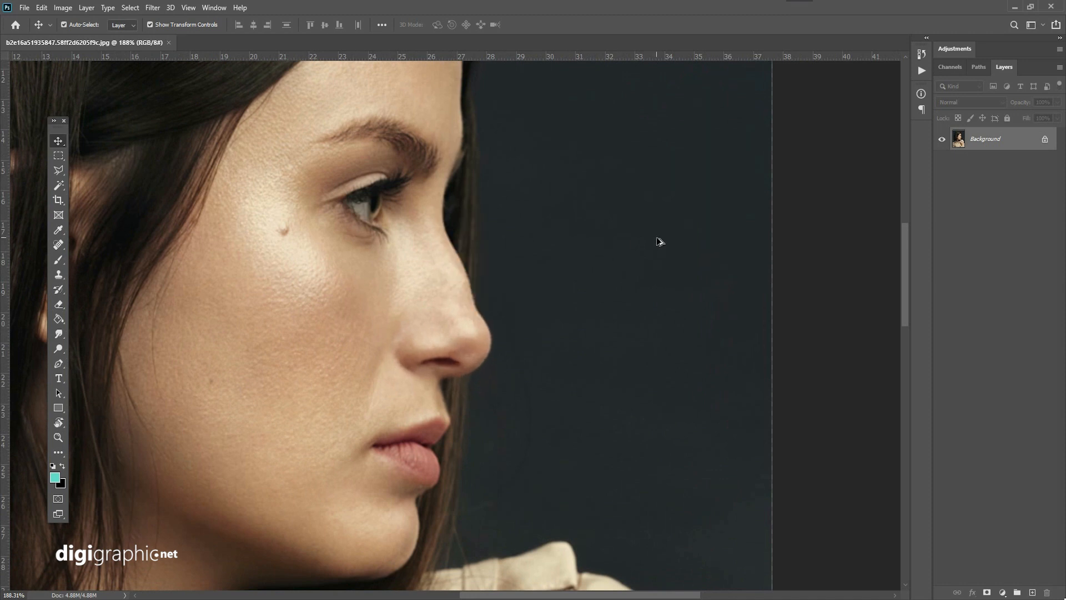
key(ctrl+shift+z)
key(ctrl+z)
key(ctrl+shift+z)
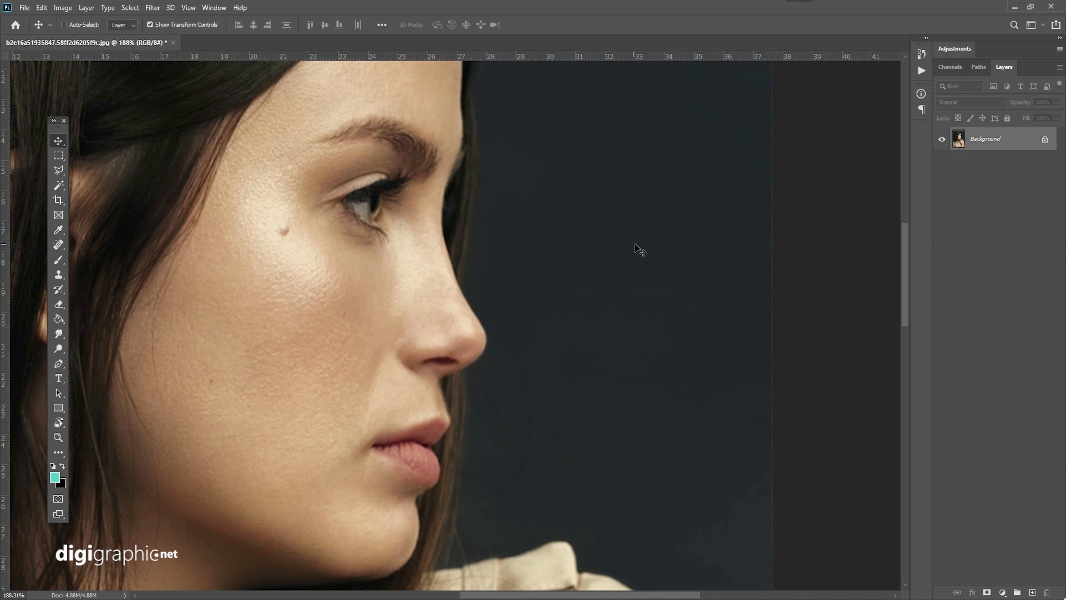
scroll(520, 278, up, 5)
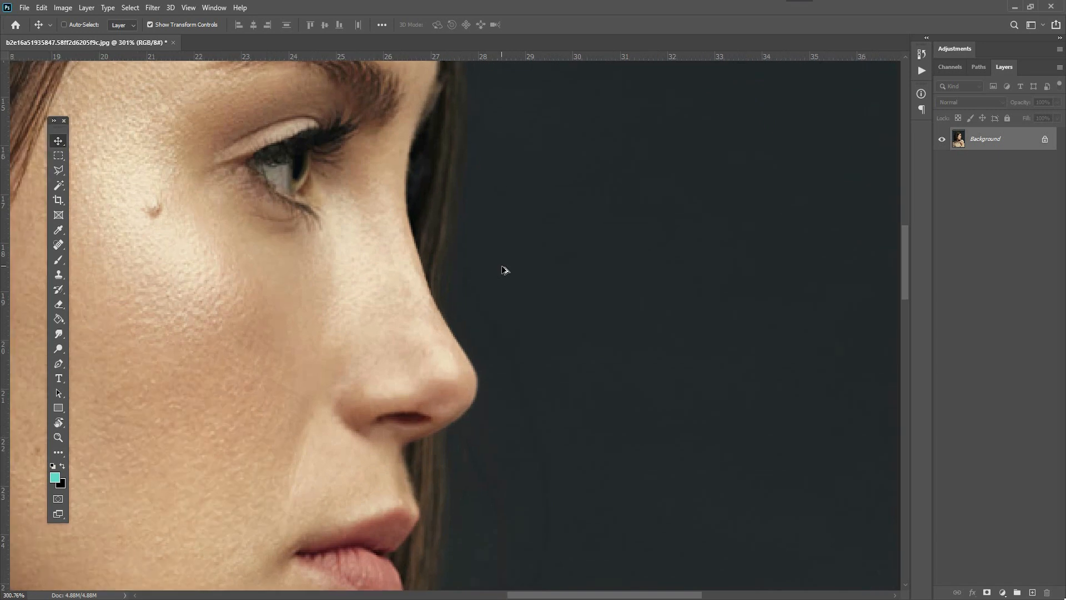
key(ctrl+z)
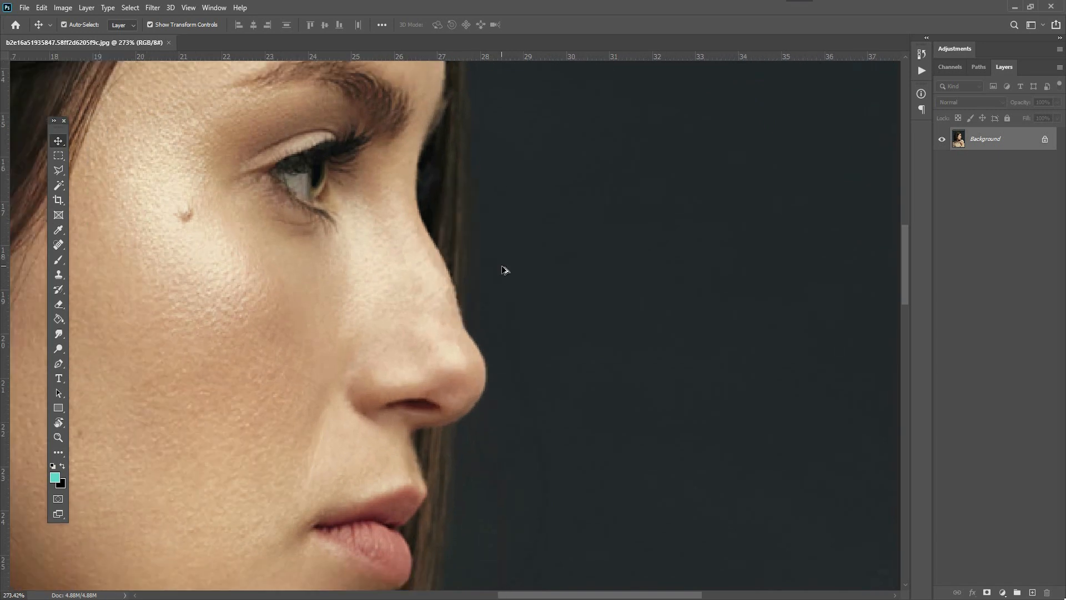
key(ctrl+shift+z)
scroll(452, 315, up, 2)
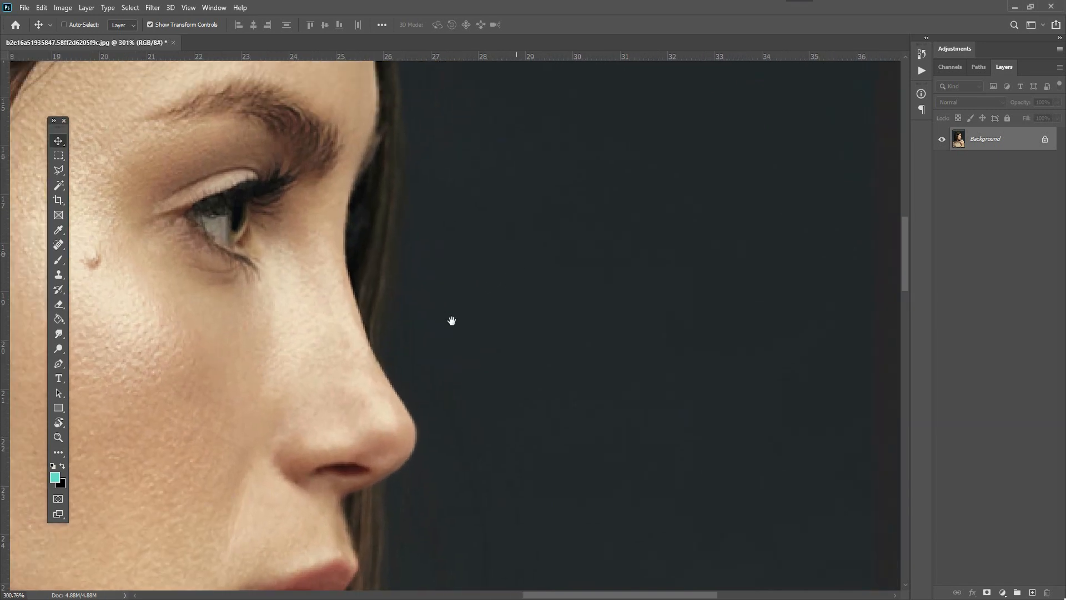
key(ctrl+z)
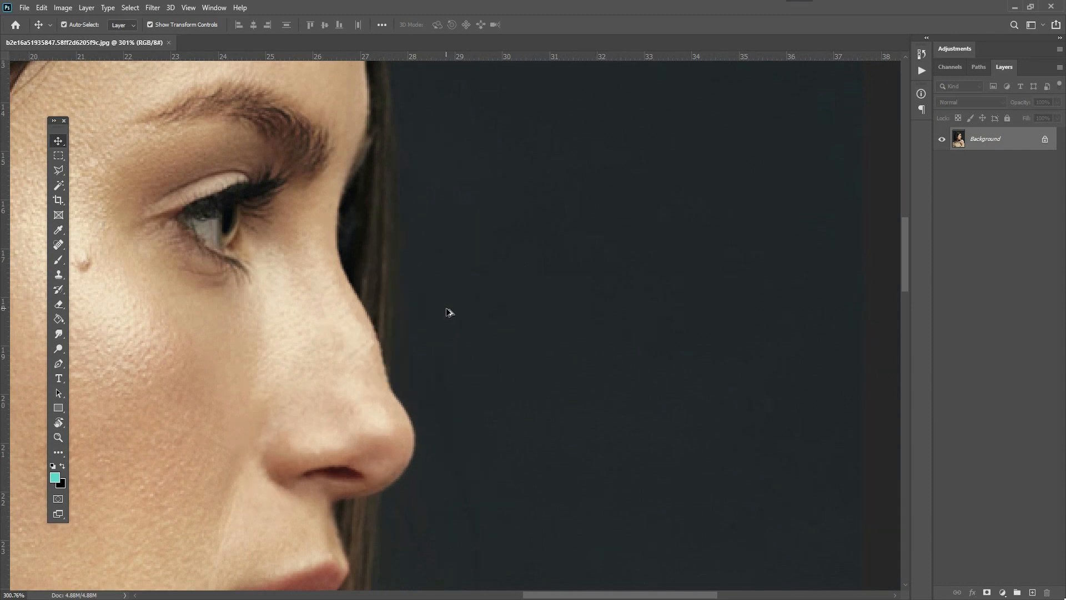
key(ctrl+shift+z)
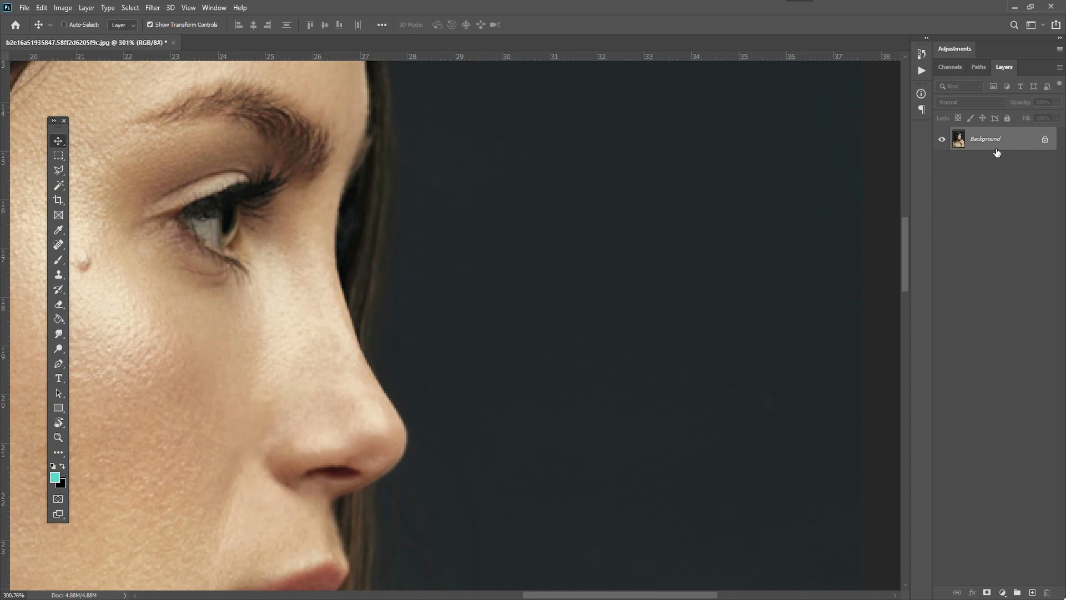
- Duplicate the Background layer and outline the dark area beside the nose bridge with a closed Pen tool shape
key(ctrl+j)
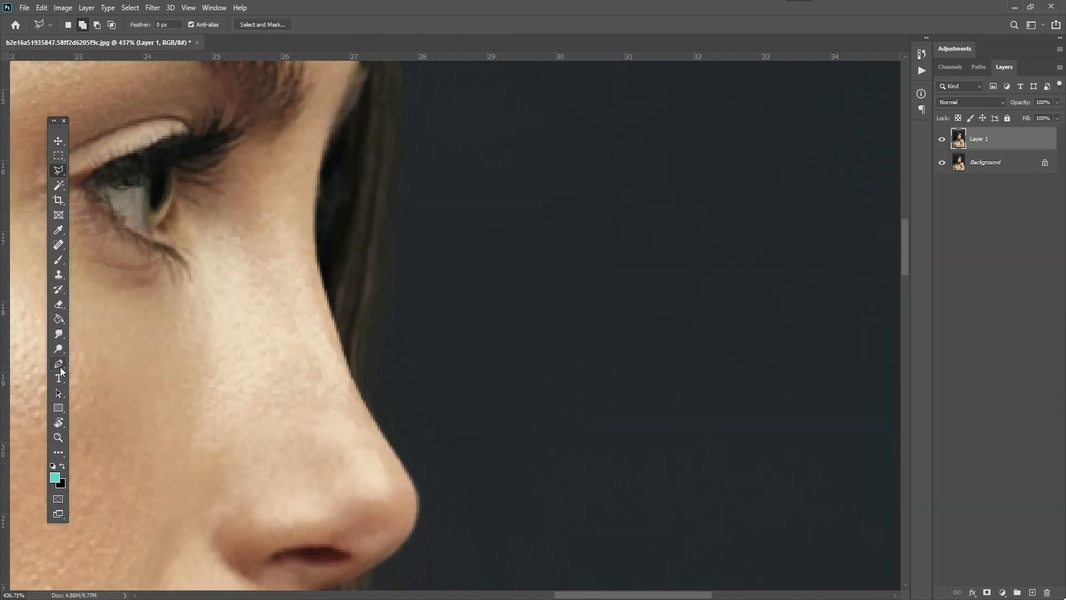
click(59, 364)
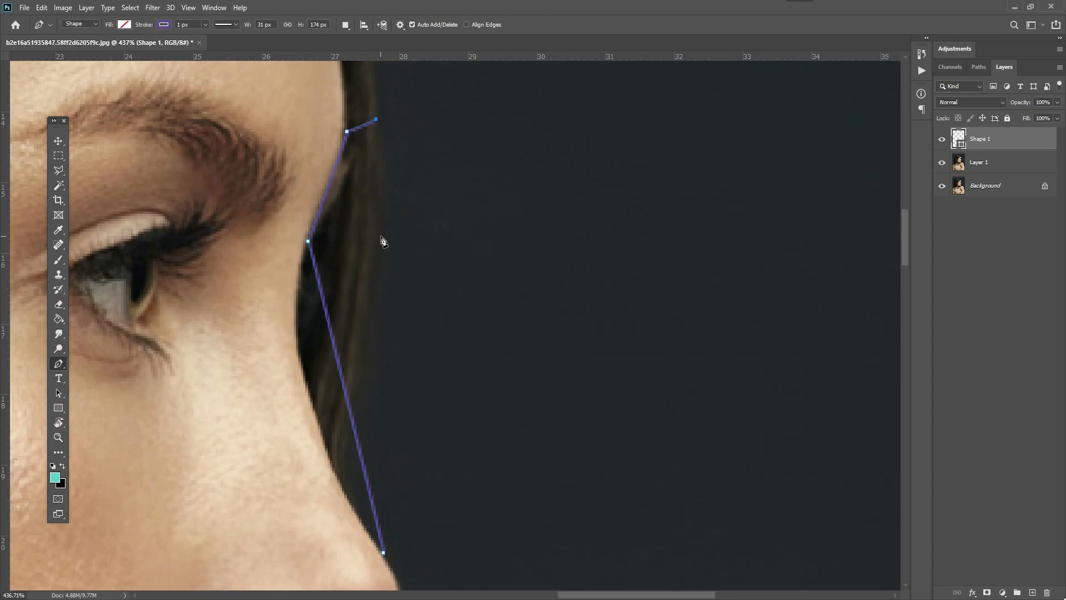
click(613, 374)
click(383, 557)
- Add an anchor point on the shape's long edge along the nose and bend that edge to follow the bridge's curve
click(343, 385)
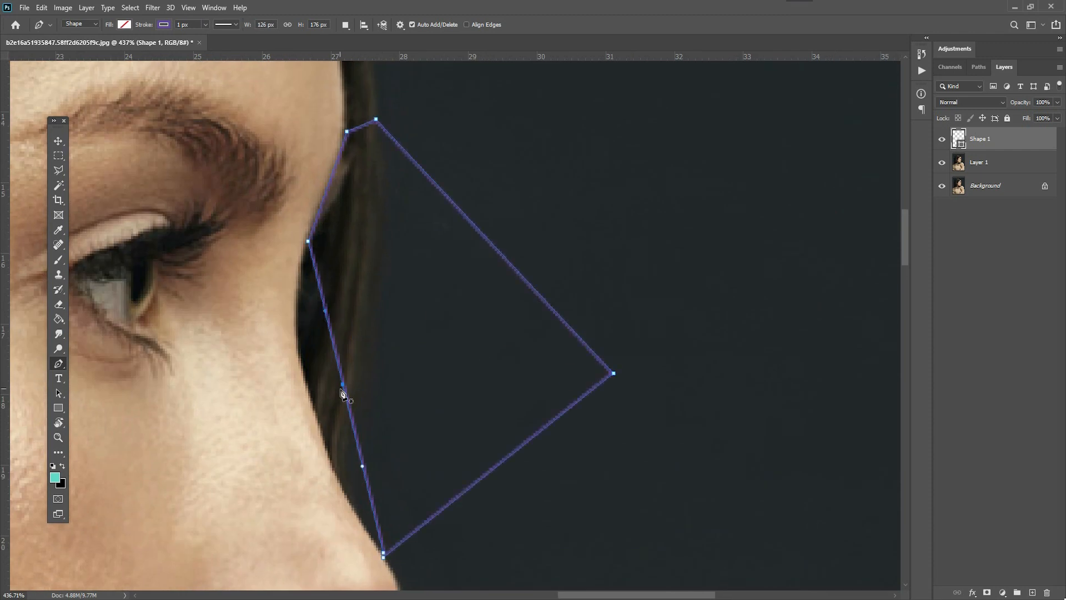
drag(342, 384, 303, 385)
drag(414, 452, 373, 398)
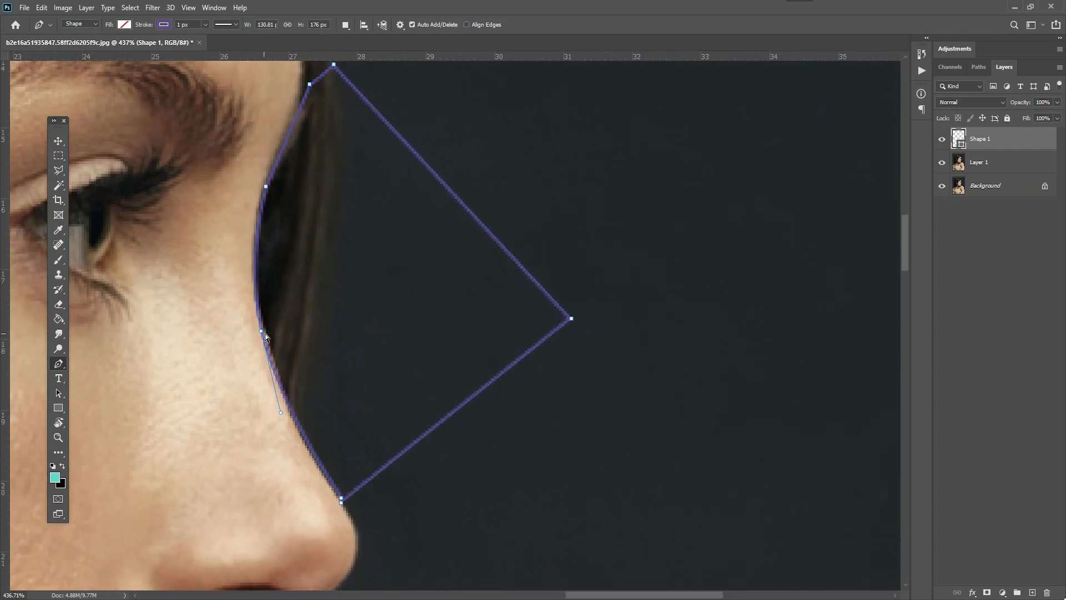
drag(262, 332, 263, 321)
- Convert the pen path into a selection, hide Shape 1 and make Layer 1 the active layer
key(ctrl+Return)
click(942, 139)
click(994, 162)
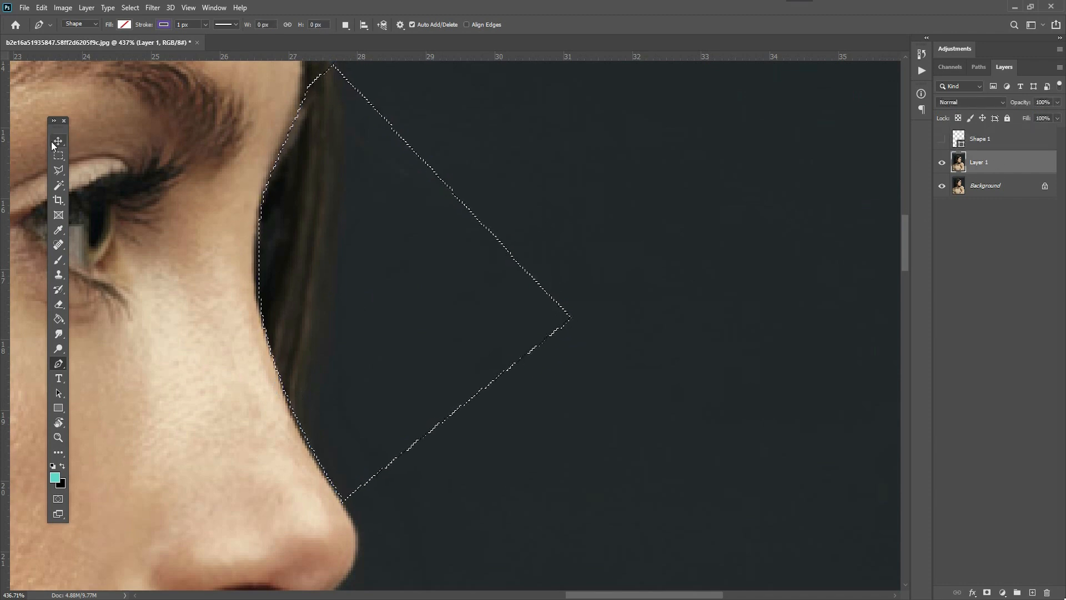
- Warp the selected area of Layer 1 to reshape the edge along the nose bridge
key(ctrl+t)
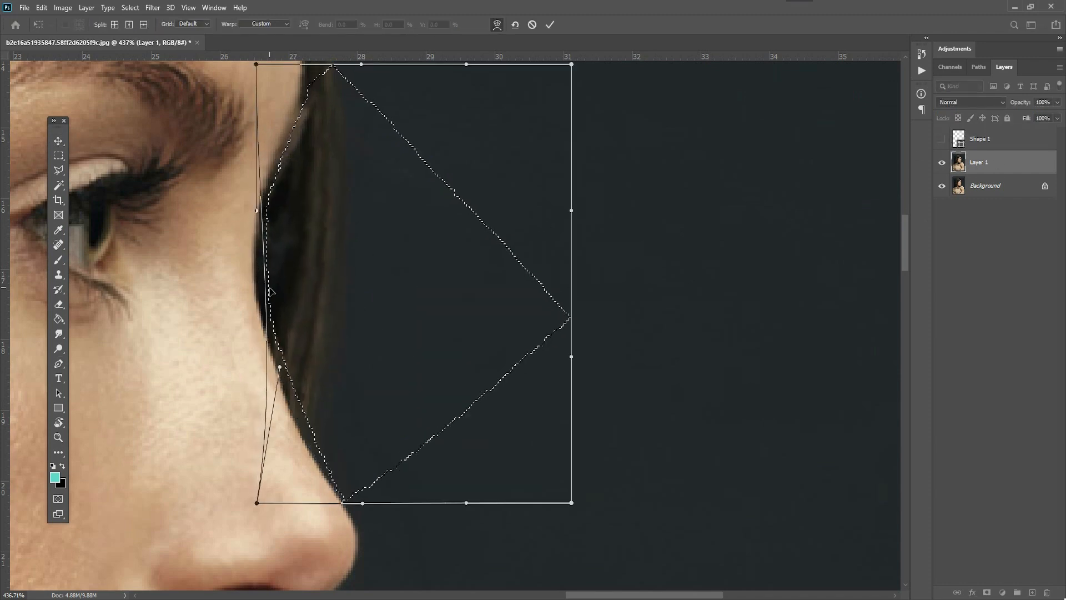
drag(394, 448, 426, 320)
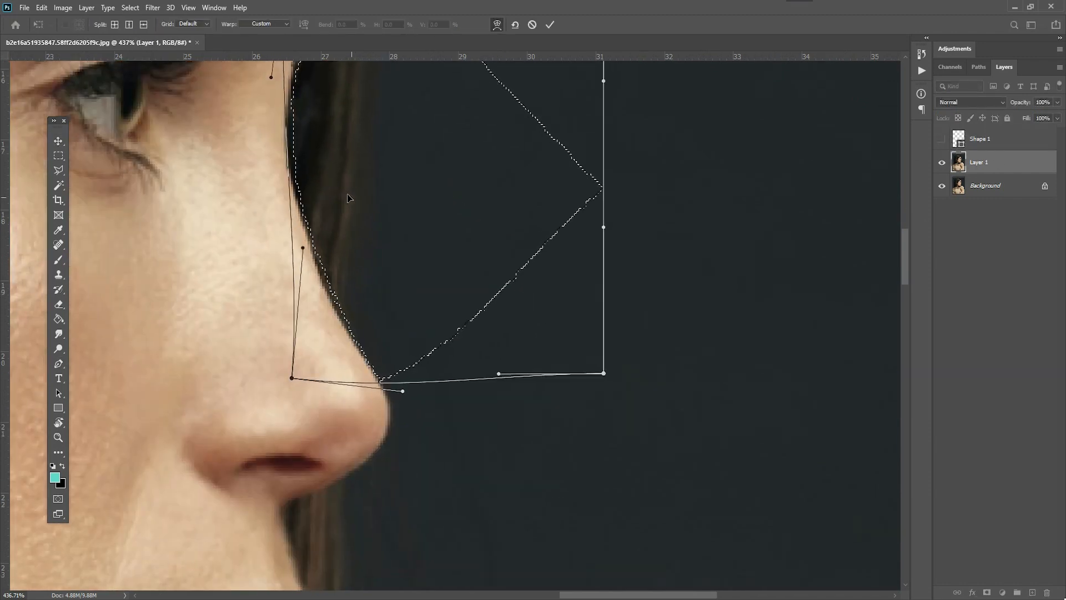